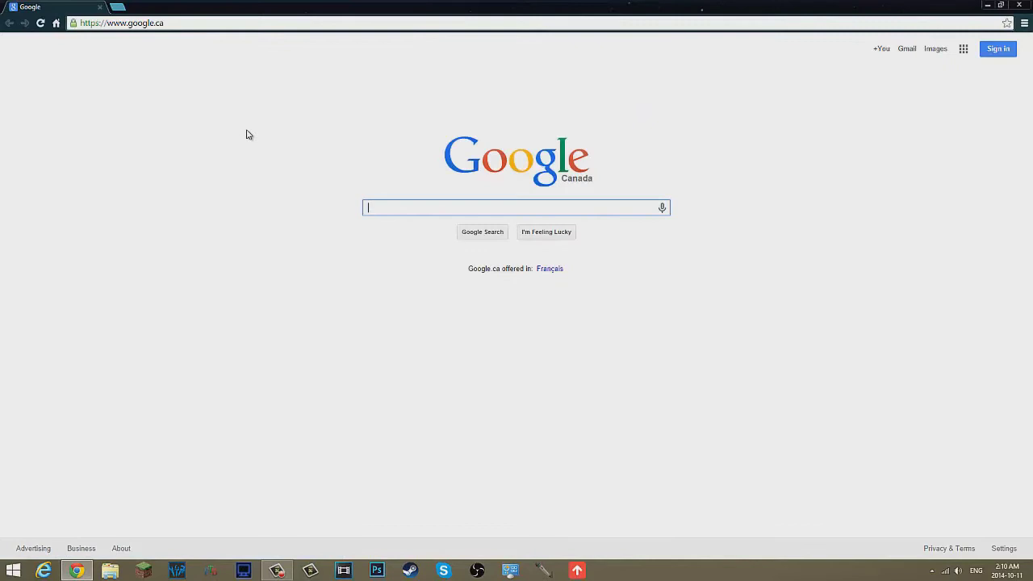
- Search Google for "pro mods" and open the ProMods index page
{"action": "type", "text": "pri"}
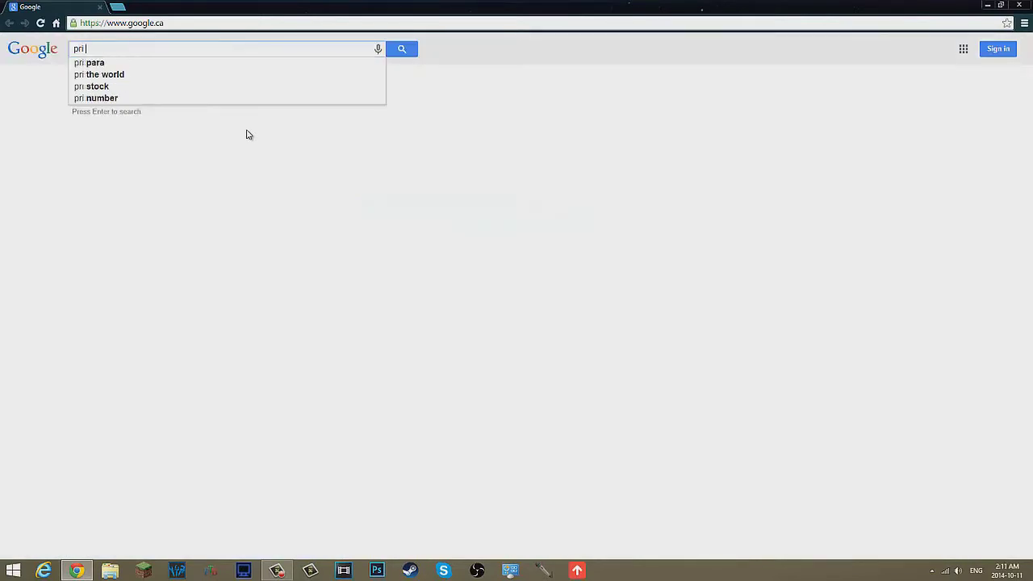
{"action": "key", "text": "BackSpace"}
{"action": "type", "text": "o mods"}
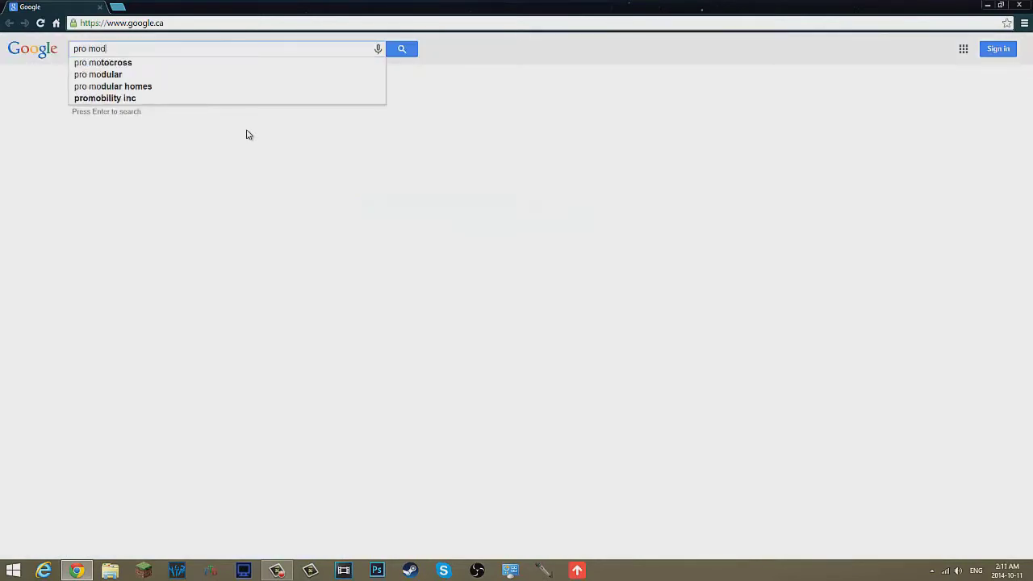
{"action": "key", "text": "Return"}
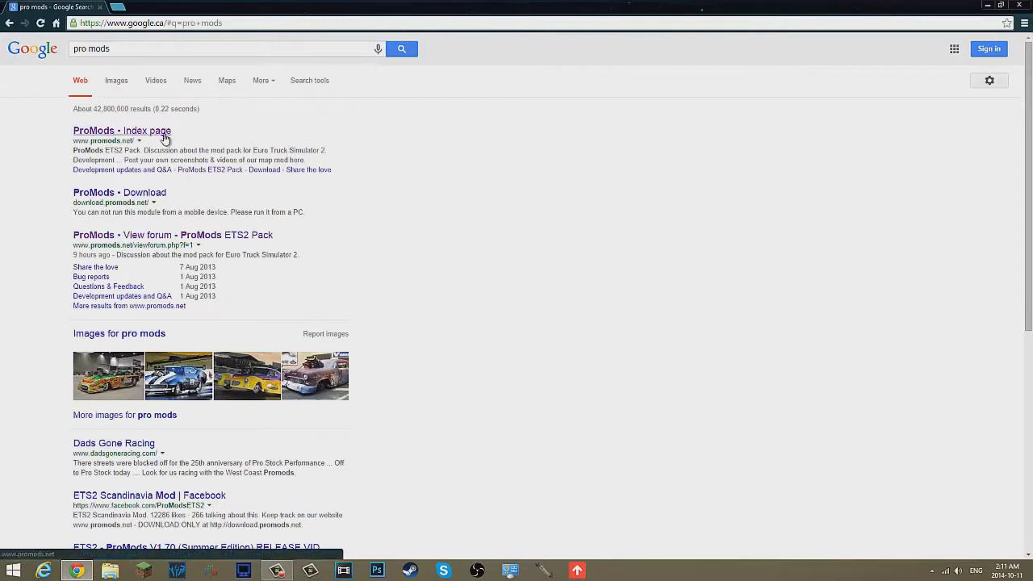
{"action": "left_click", "coordinate": [110, 130]}
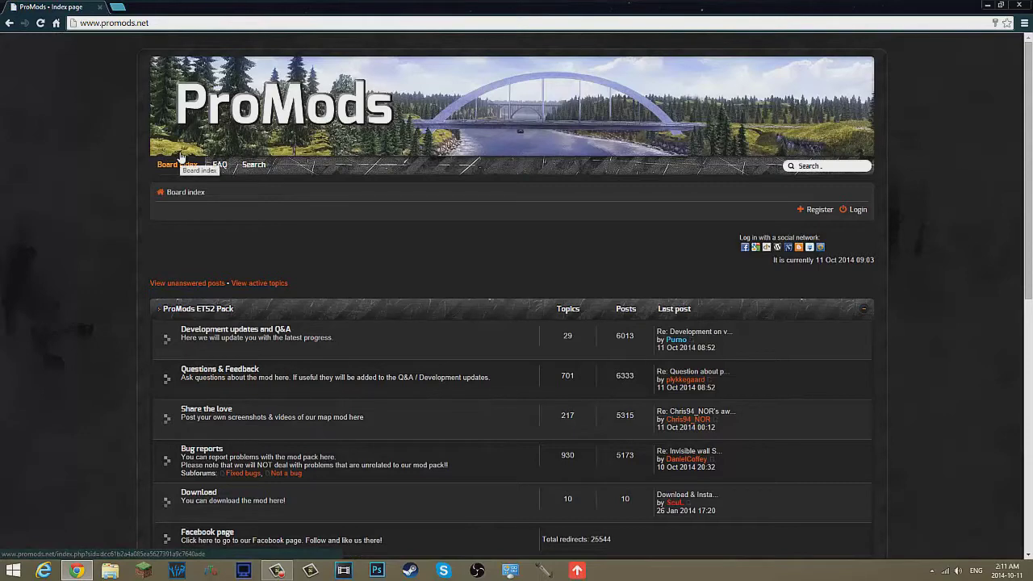
- Open the ProMods registration form by agreeing to the terms, but log in with the saved account instead
{"action": "left_click", "coordinate": [816, 210]}
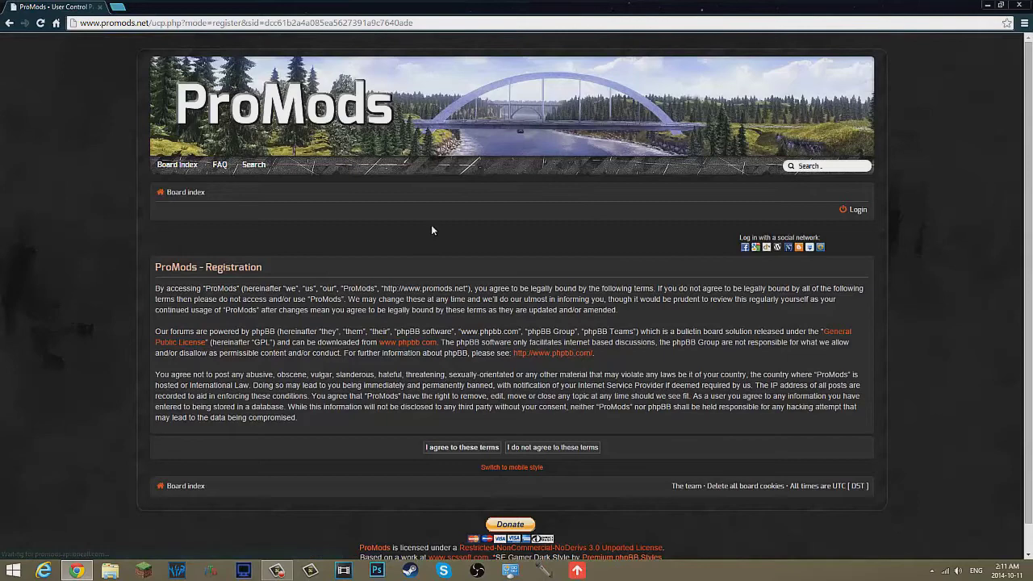
{"action": "left_click", "coordinate": [489, 447]}
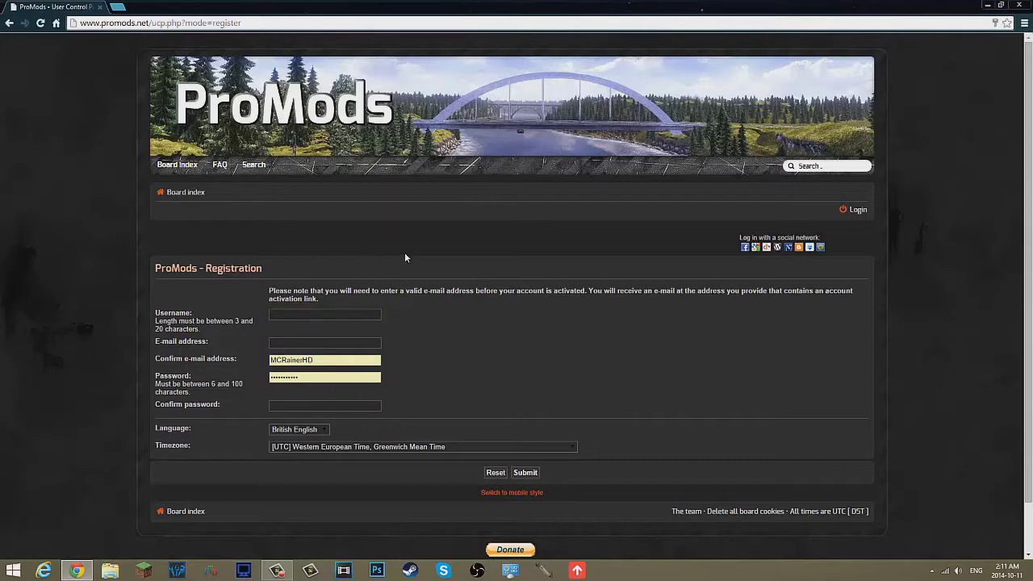
{"action": "left_click", "coordinate": [854, 209]}
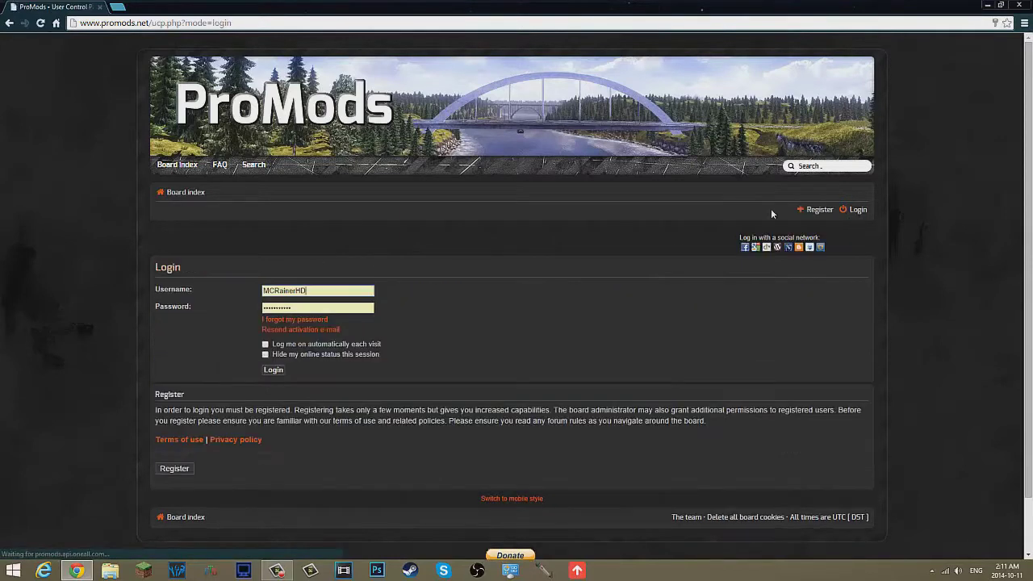
{"action": "left_click", "coordinate": [273, 369]}
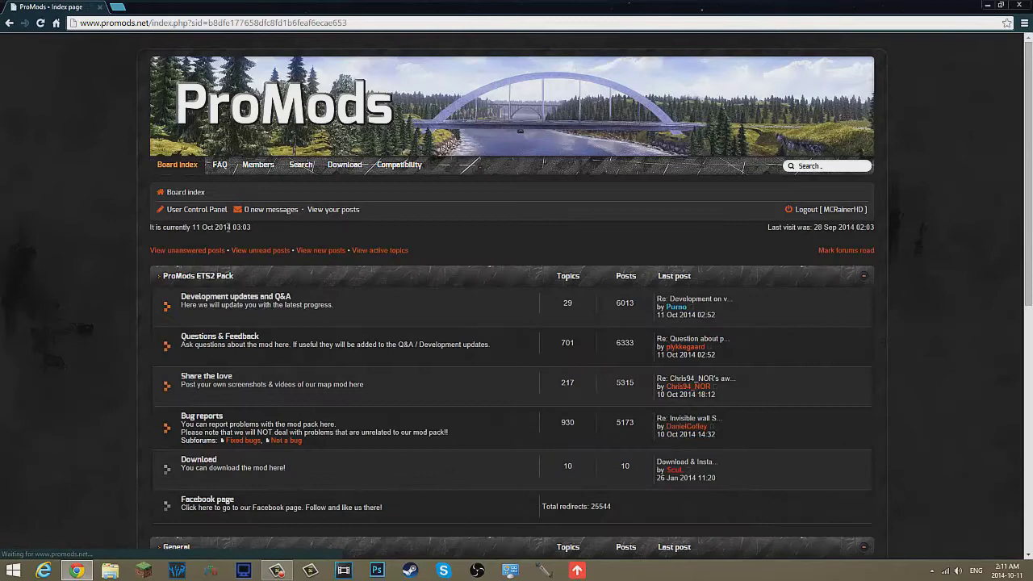
- Open the mod's download setup and confirm EN - English as the installation language
{"action": "left_click", "coordinate": [345, 165]}
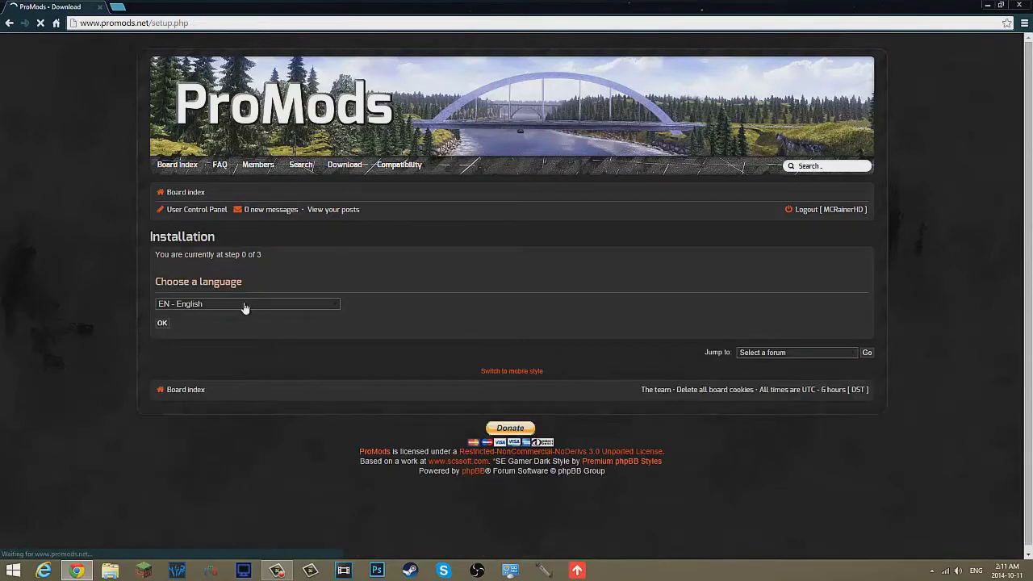
{"action": "left_click", "coordinate": [244, 306]}
{"action": "left_click", "coordinate": [246, 307]}
{"action": "left_click", "coordinate": [230, 307]}
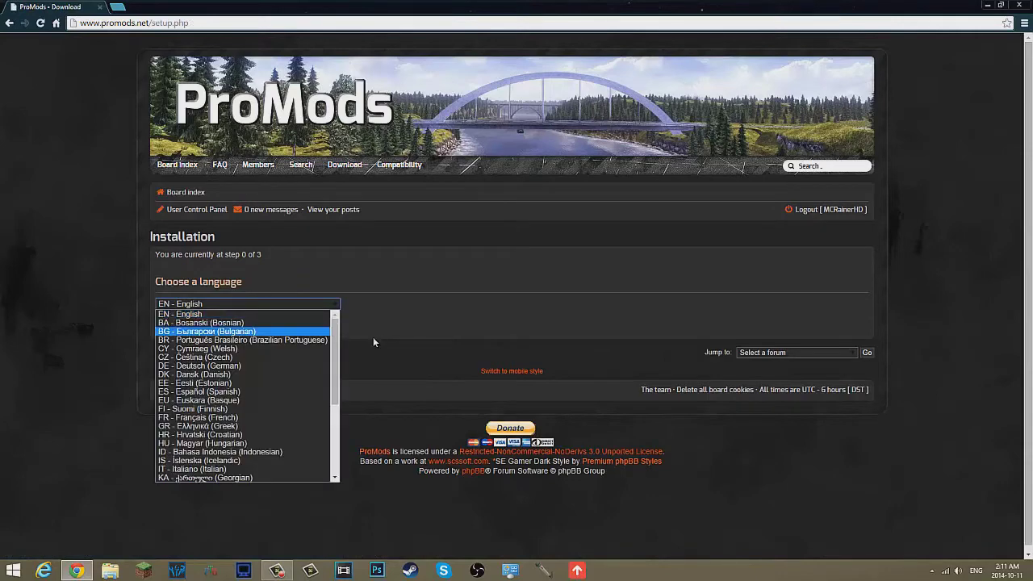
{"action": "left_click_drag", "start_coordinate": [336, 355], "coordinate": [336, 323]}
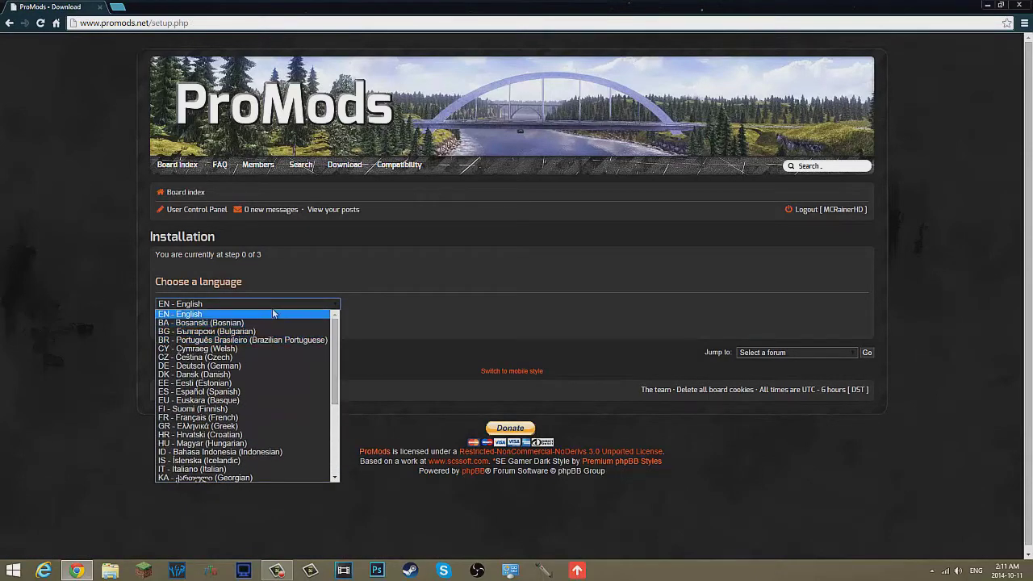
{"action": "left_click", "coordinate": [277, 314]}
{"action": "left_click", "coordinate": [163, 324]}
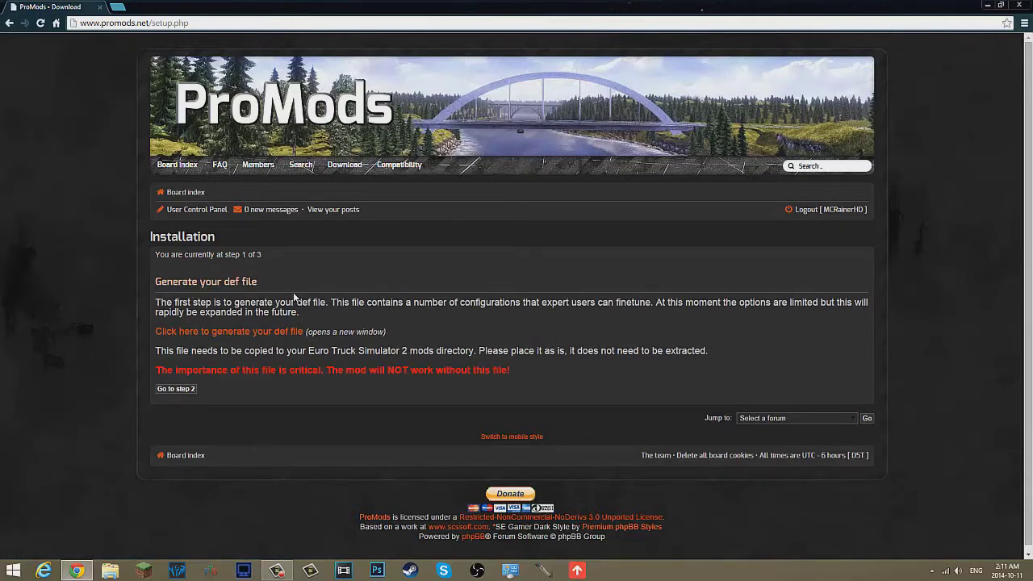
- Open the def file generator and keep the default interior sound and default damage options
{"action": "triple_click", "coordinate": [221, 302]}
{"action": "left_click", "coordinate": [732, 328]}
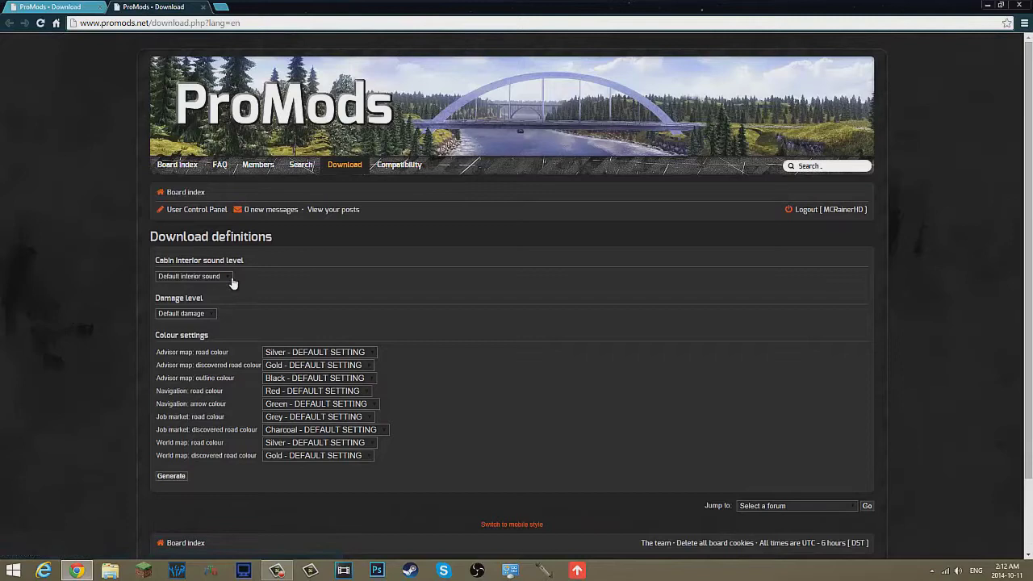
{"action": "left_click", "coordinate": [230, 278]}
{"action": "left_click", "coordinate": [230, 280]}
{"action": "left_click", "coordinate": [202, 317]}
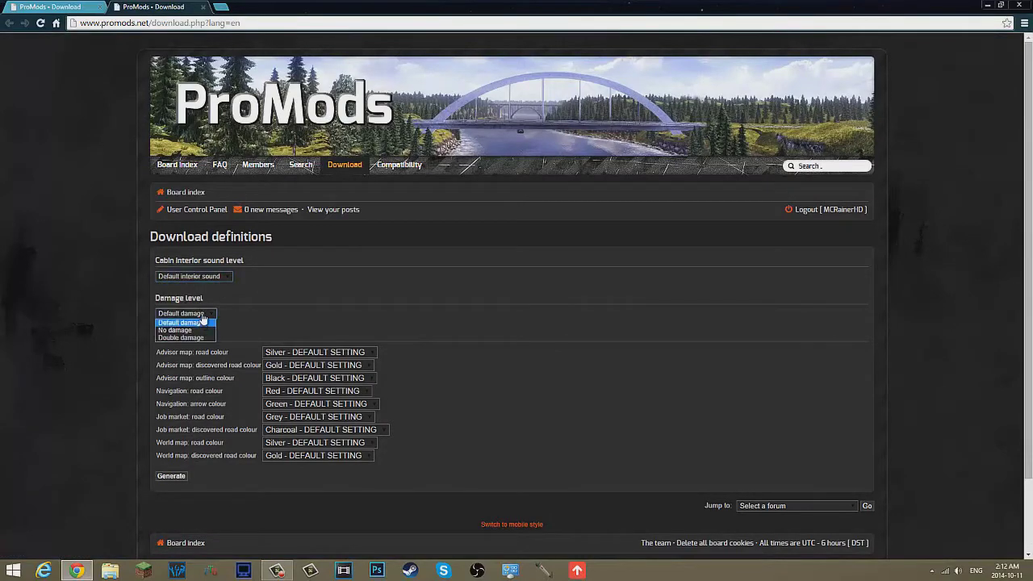
{"action": "left_click", "coordinate": [205, 320]}
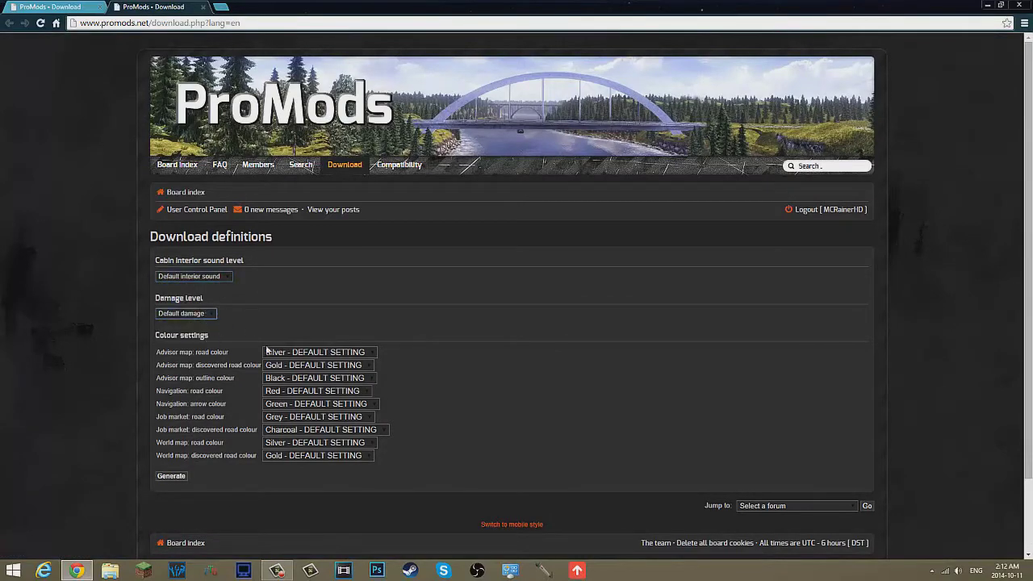
- Generate and download the def file with the default colour settings, and close the generator page
{"action": "left_click_drag", "start_coordinate": [197, 352], "coordinate": [212, 417]}
{"action": "left_click", "coordinate": [211, 365]}
{"action": "left_click", "coordinate": [239, 381]}
{"action": "triple_click", "coordinate": [212, 417]}
{"action": "left_click", "coordinate": [199, 438]}
{"action": "left_click", "coordinate": [180, 475]}
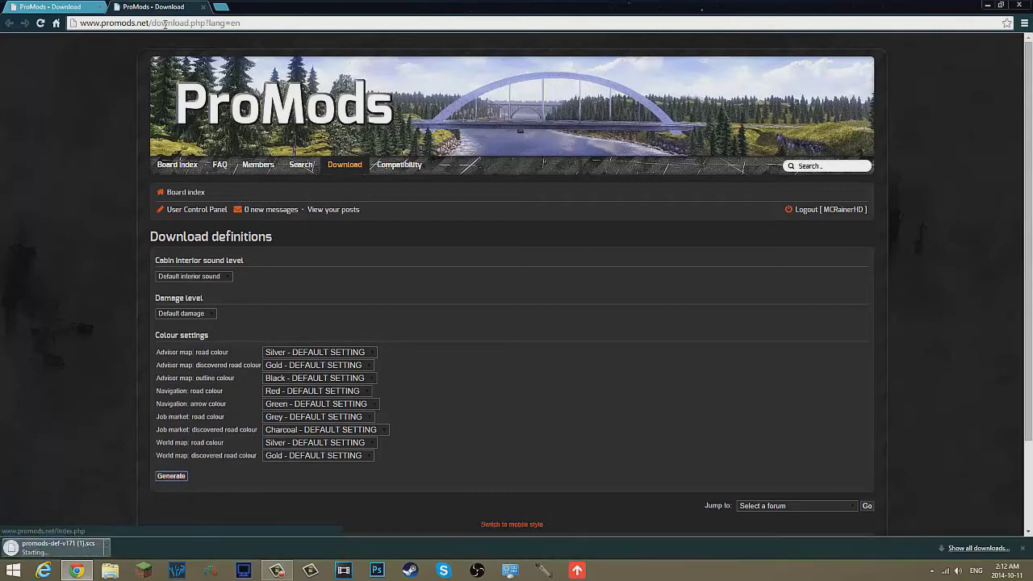
{"action": "left_click", "coordinate": [203, 7]}
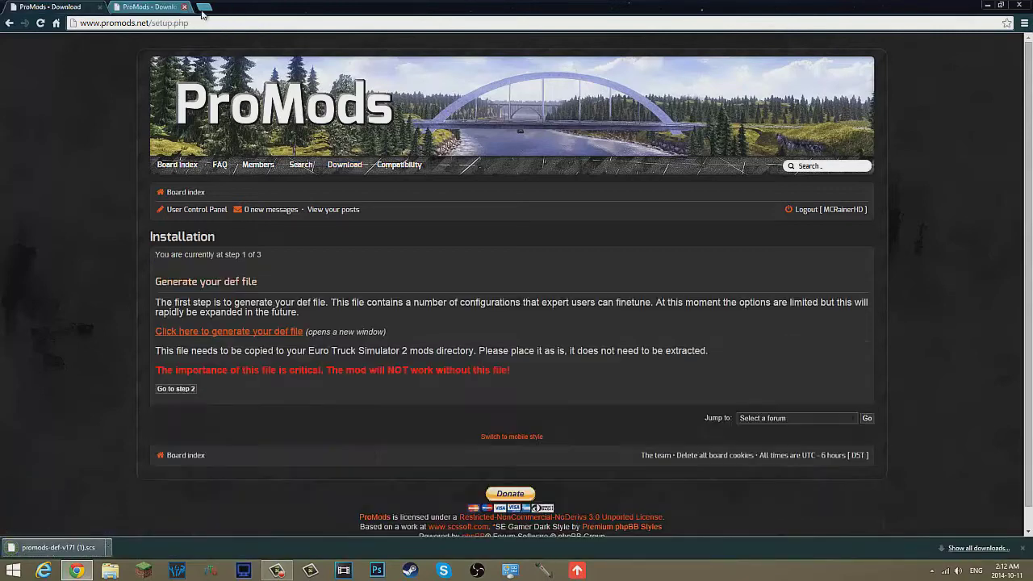
- Read the note on copying the def file to the Euro Truck Simulator 2 mods directory and proceed to step 2
{"action": "triple_click", "coordinate": [166, 353]}
{"action": "left_click_drag", "start_coordinate": [166, 353], "coordinate": [492, 351]}
{"action": "left_click_drag", "start_coordinate": [295, 351], "coordinate": [468, 350]}
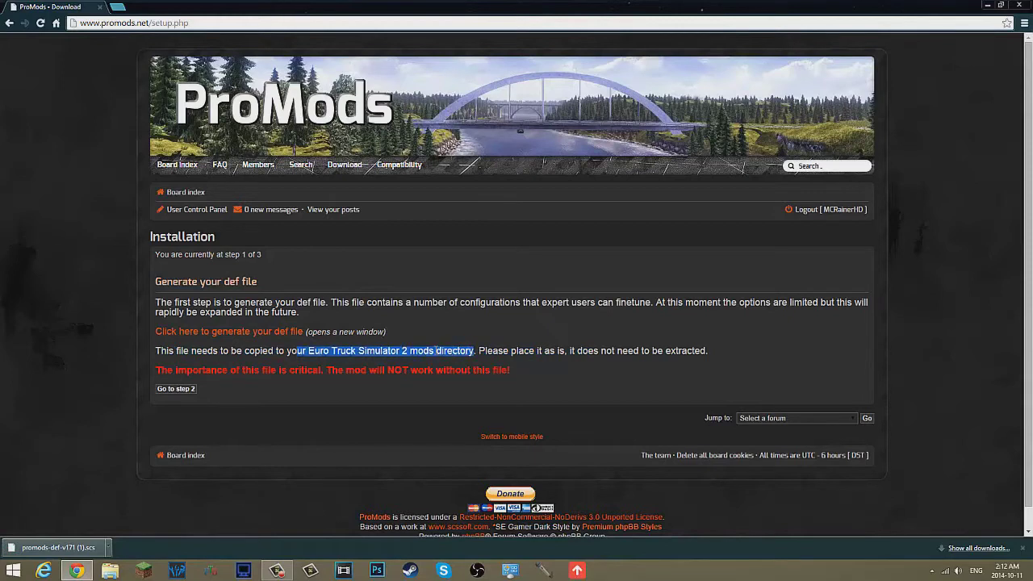
{"action": "left_click", "coordinate": [424, 349]}
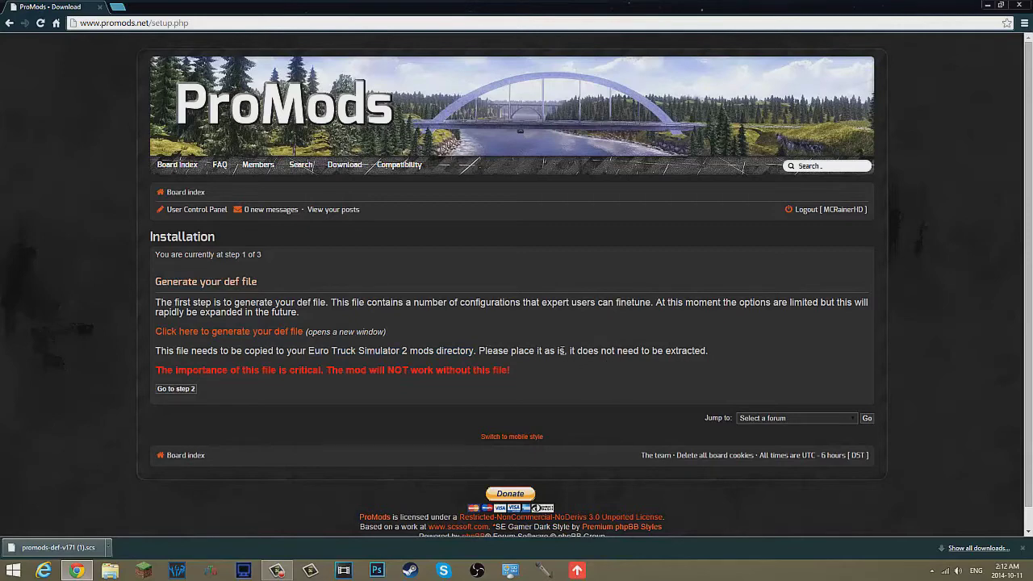
{"action": "left_click", "coordinate": [180, 389]}
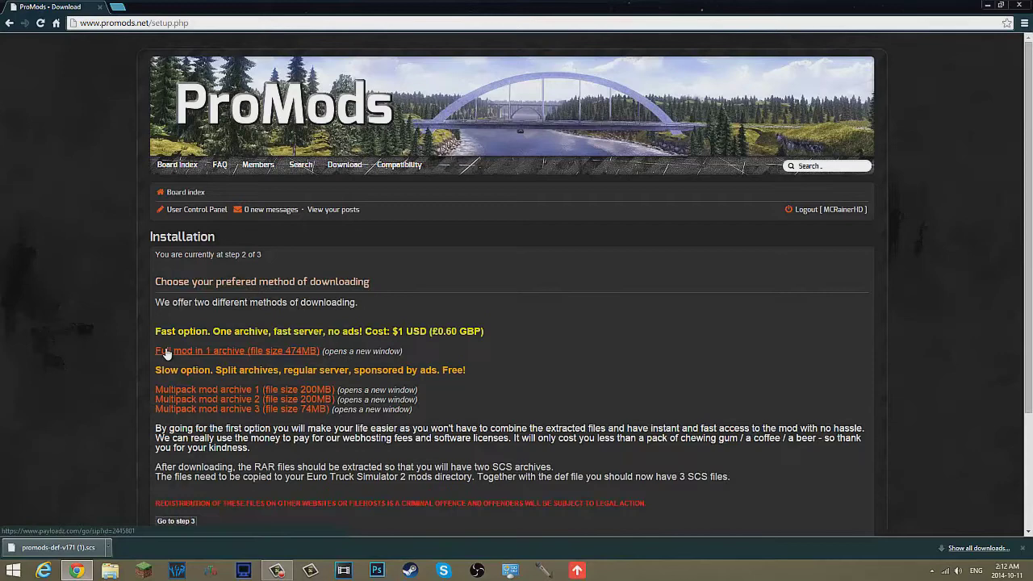
- Review the free slow download option and open the link for Multipack mod archive 1
{"action": "scroll", "coordinate": [178, 315], "scroll_direction": "down", "scroll_amount": 1}
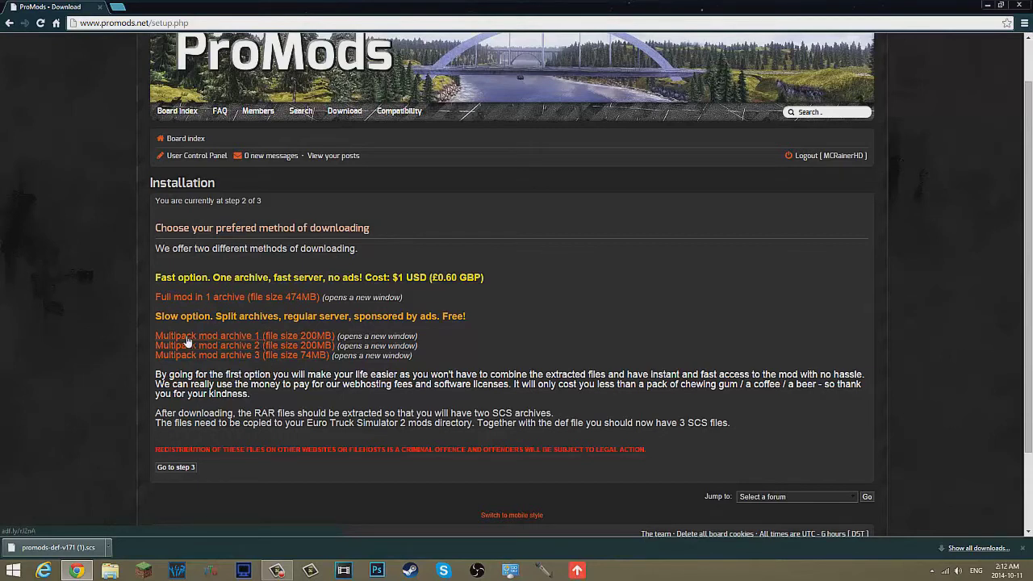
{"action": "left_click_drag", "start_coordinate": [359, 356], "coordinate": [198, 365]}
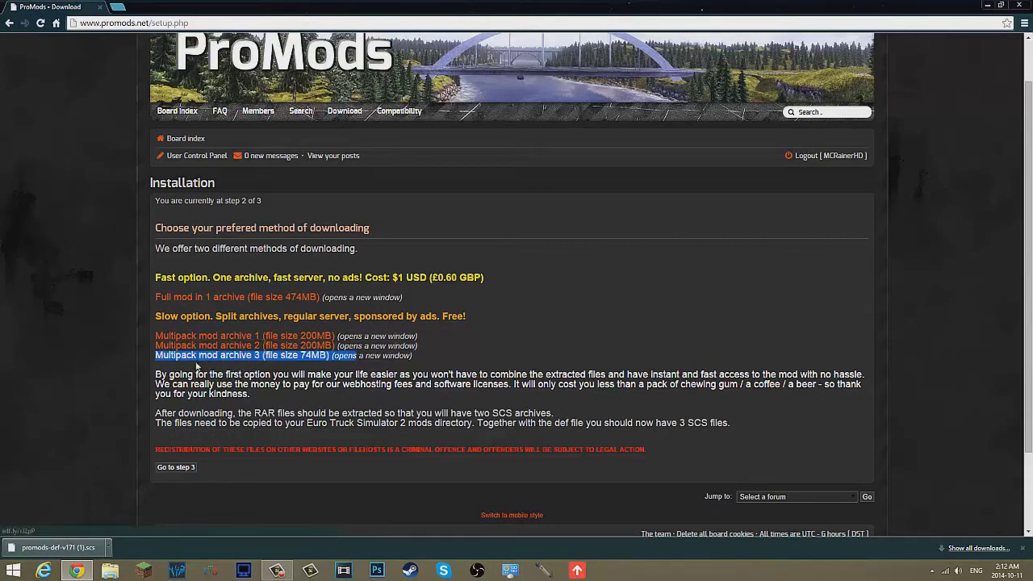
{"action": "left_click", "coordinate": [197, 365]}
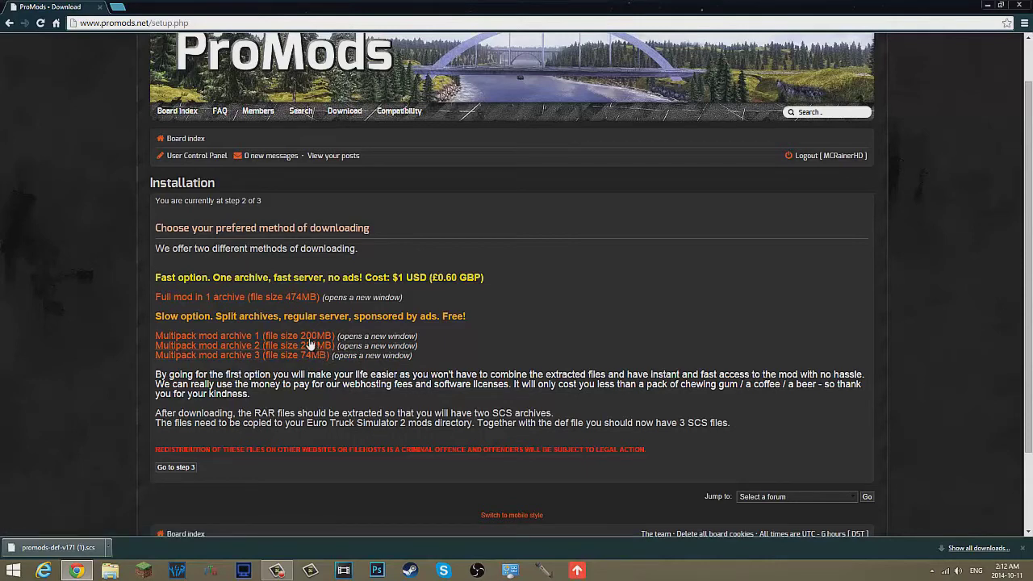
{"action": "left_click", "coordinate": [287, 337]}
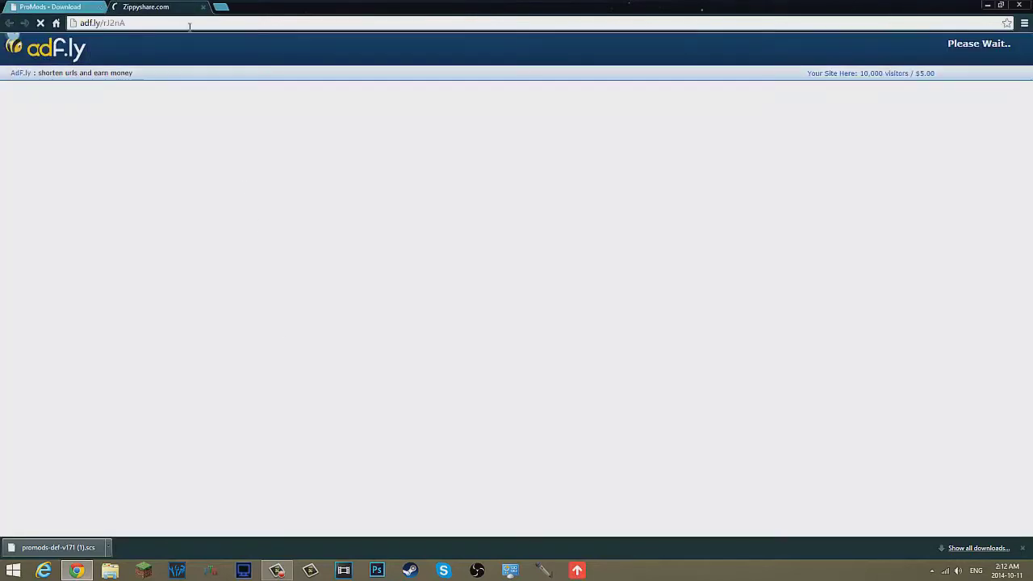
{"action": "left_click", "coordinate": [508, 130]}
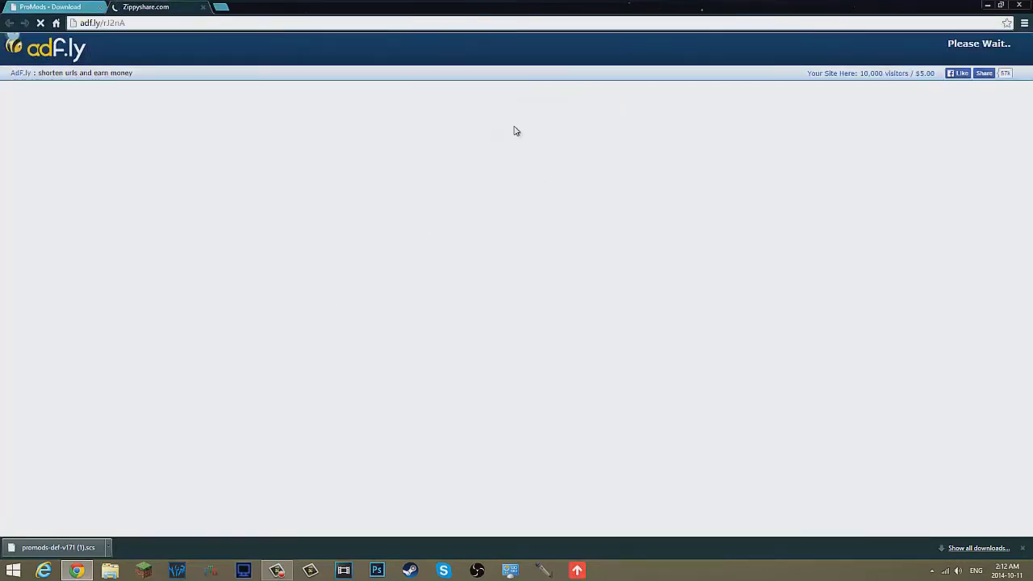
- Go to installation step 3 and read which SCS files must be in the mods folder
{"action": "left_click", "coordinate": [174, 468]}
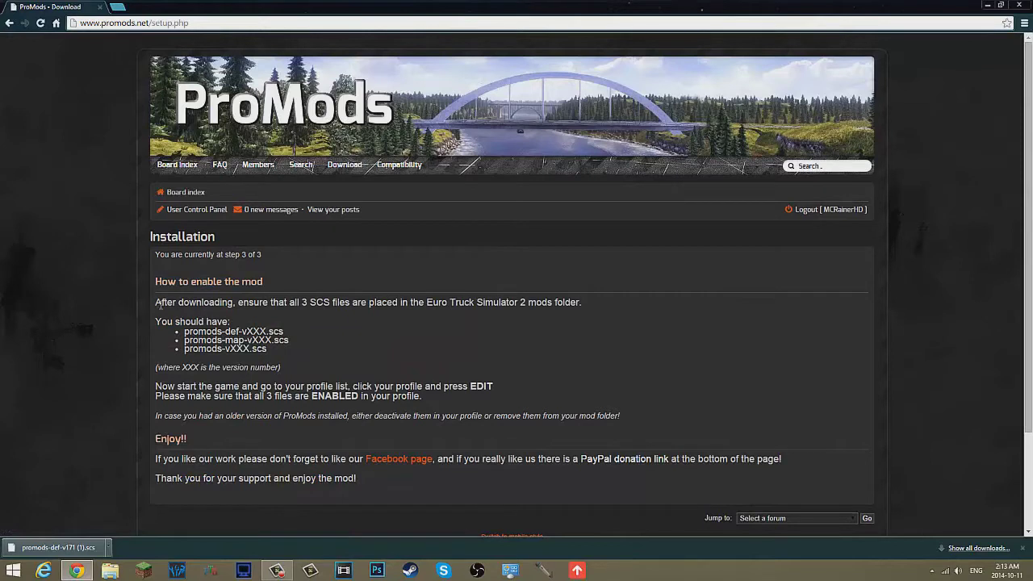
{"action": "left_click_drag", "start_coordinate": [155, 303], "coordinate": [370, 310]}
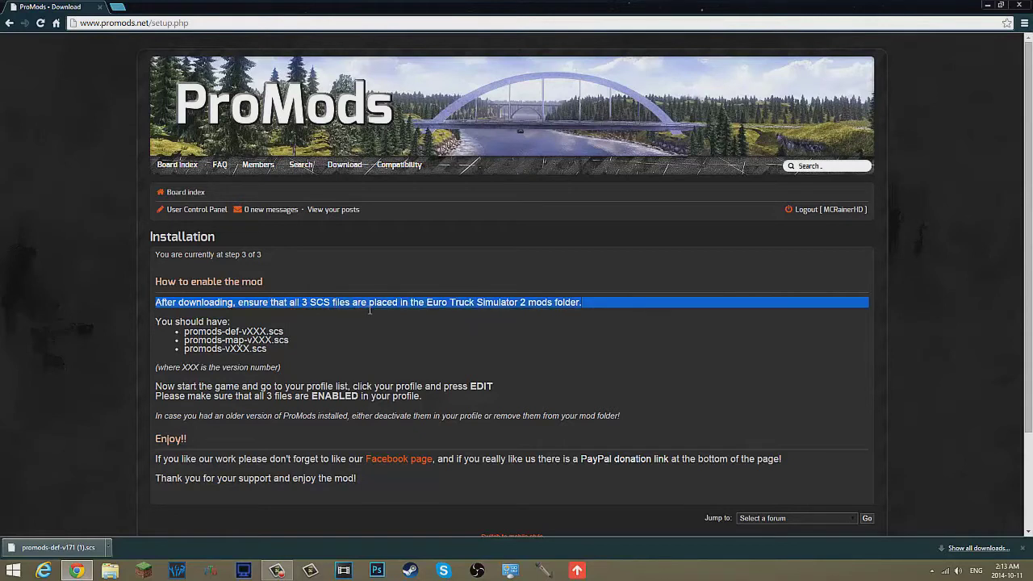
{"action": "left_click_drag", "start_coordinate": [436, 311], "coordinate": [579, 302]}
{"action": "left_click", "coordinate": [538, 302]}
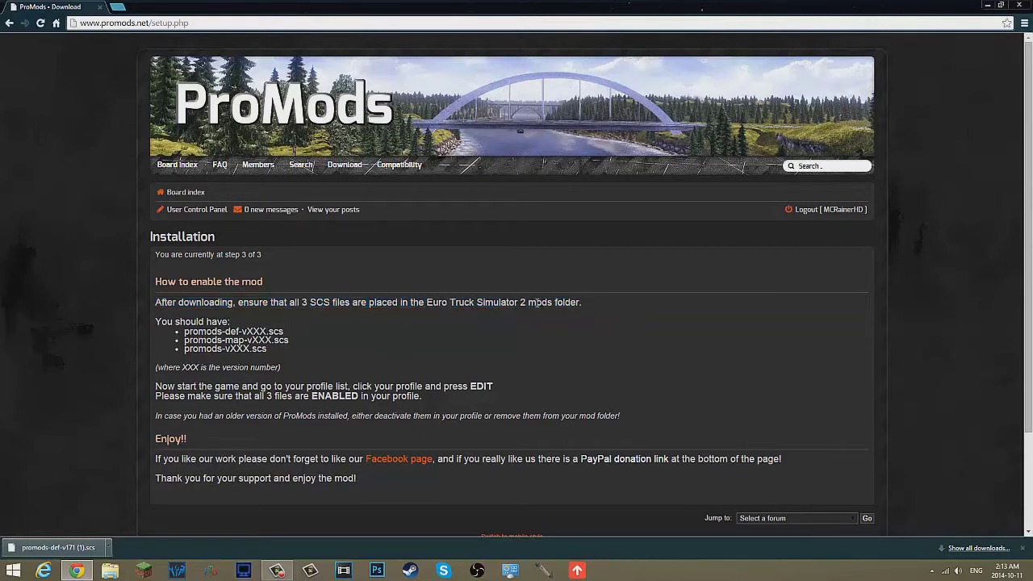
{"action": "left_click_drag", "start_coordinate": [184, 336], "coordinate": [282, 338]}
{"action": "left_click", "coordinate": [218, 347]}
- In File Explorer, open the mod folder under Documents > Euro Truck Simulator 2 and select promods-map-v171.scs
{"action": "key", "text": "super+d"}
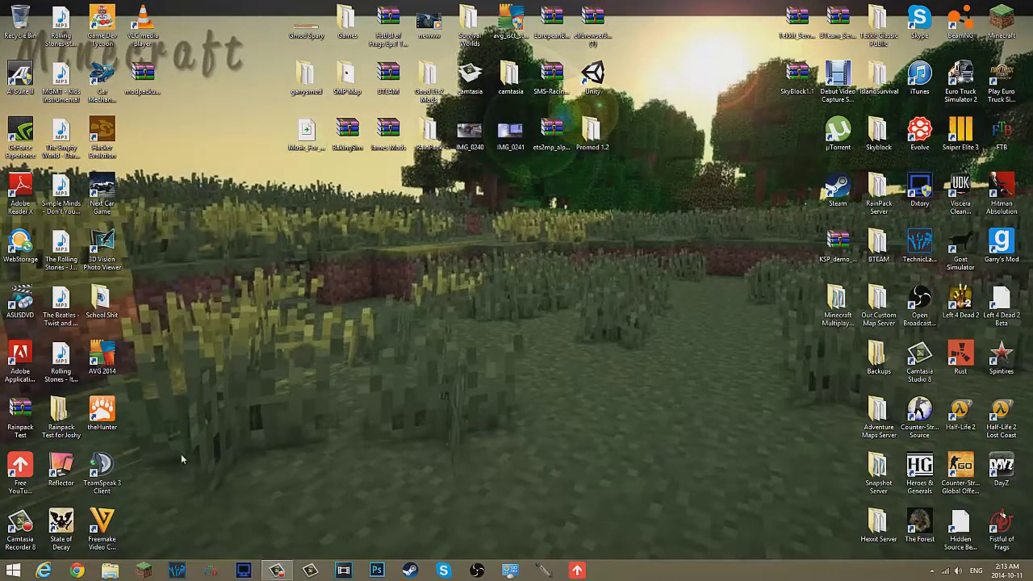
{"action": "left_click", "coordinate": [110, 569]}
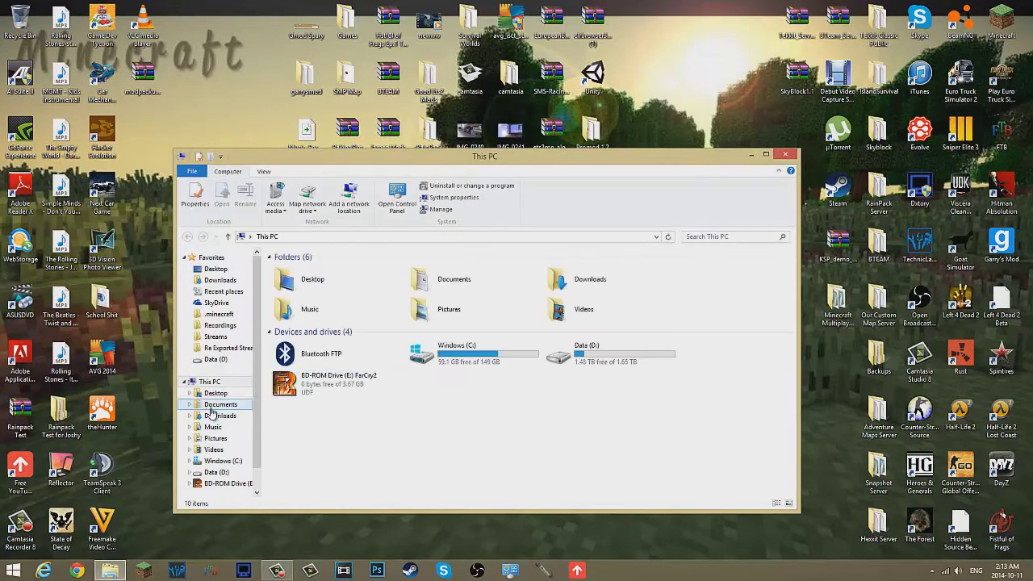
{"action": "left_click", "coordinate": [452, 280]}
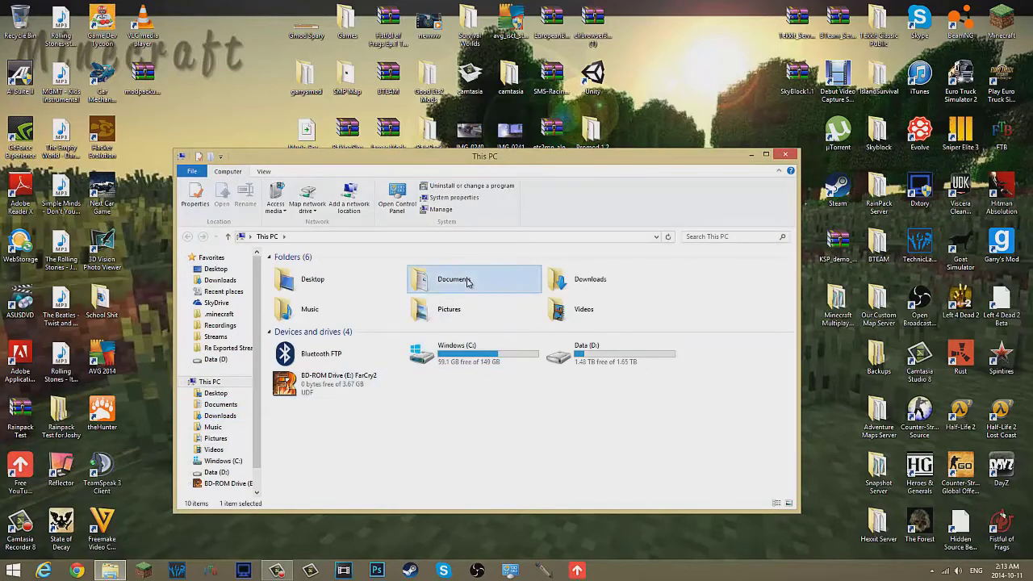
{"action": "double_click", "coordinate": [440, 287]}
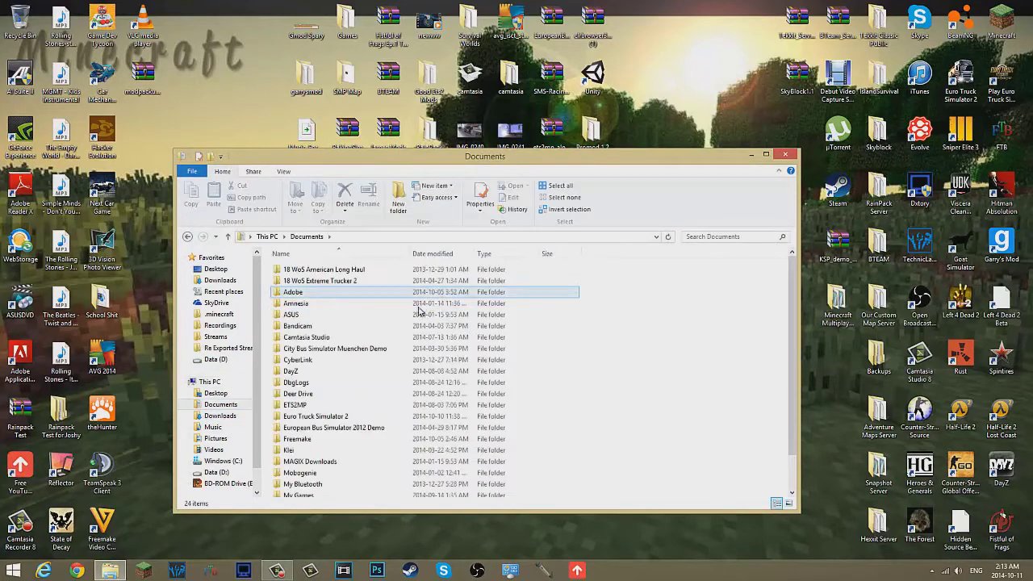
{"action": "double_click", "coordinate": [336, 417]}
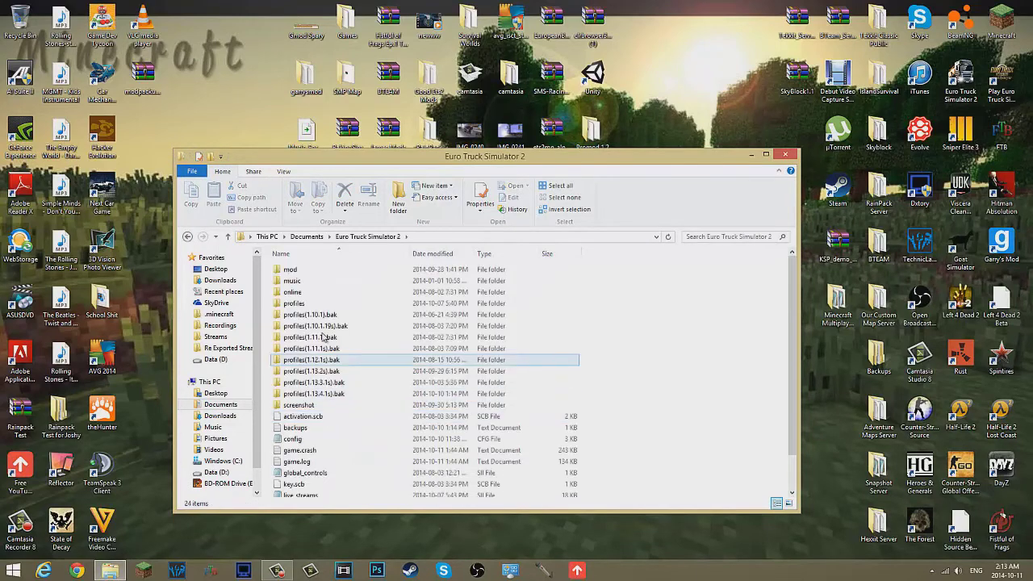
{"action": "double_click", "coordinate": [289, 270]}
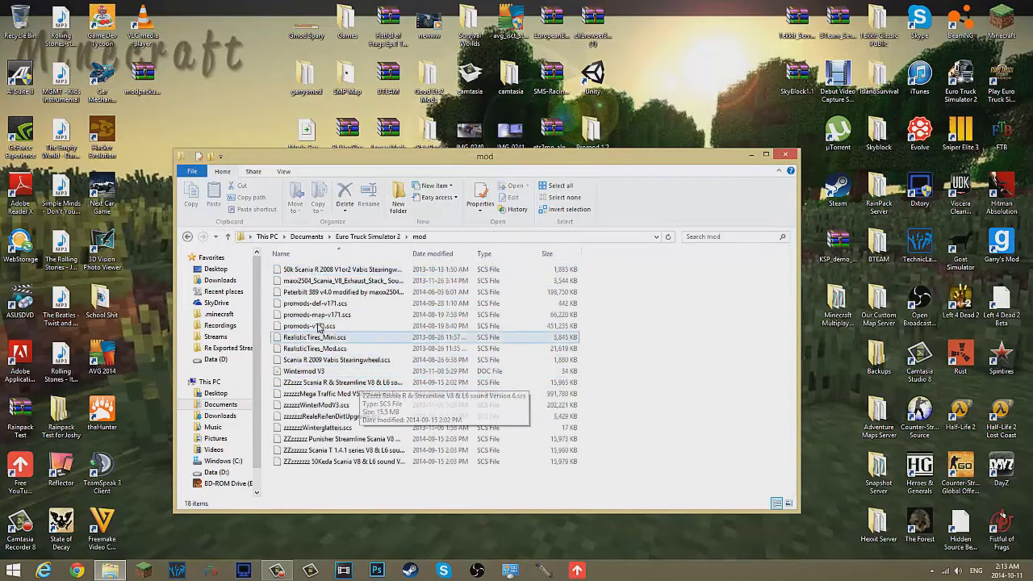
{"action": "left_click", "coordinate": [333, 317]}
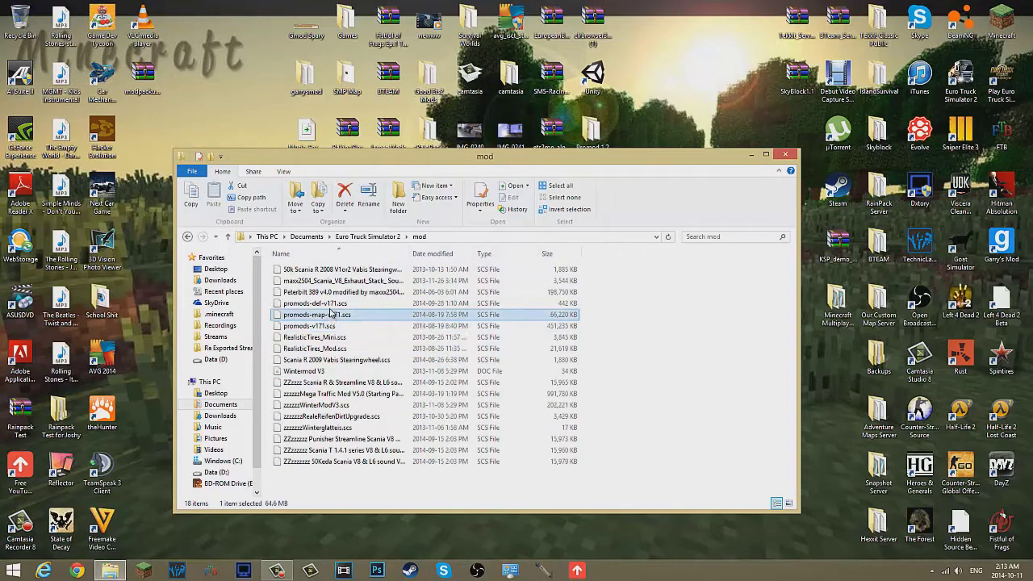
- Select promods-def-v171.scs in the mod folder and close the folder window
{"action": "left_click", "coordinate": [331, 305]}
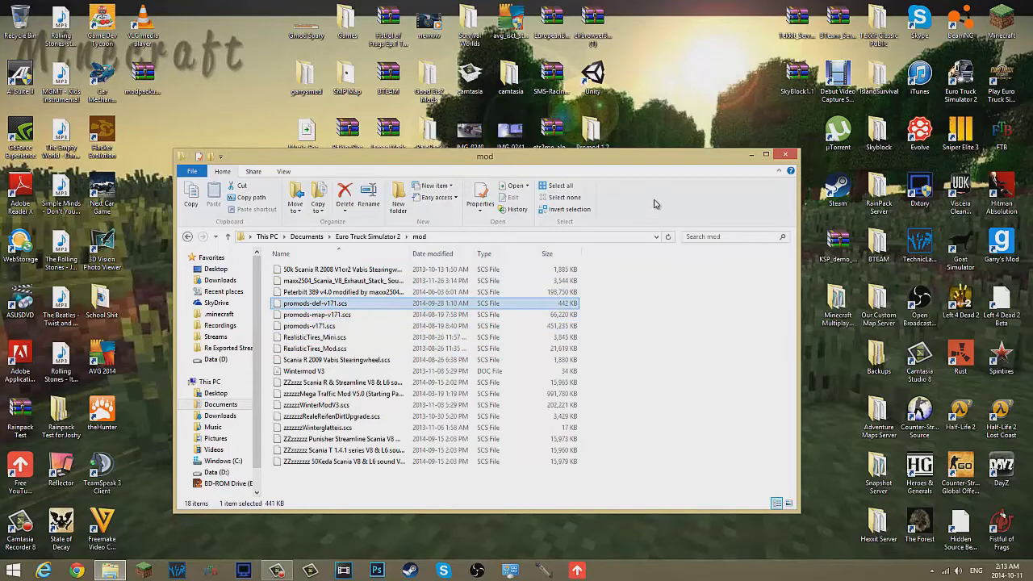
{"action": "left_click", "coordinate": [785, 154]}
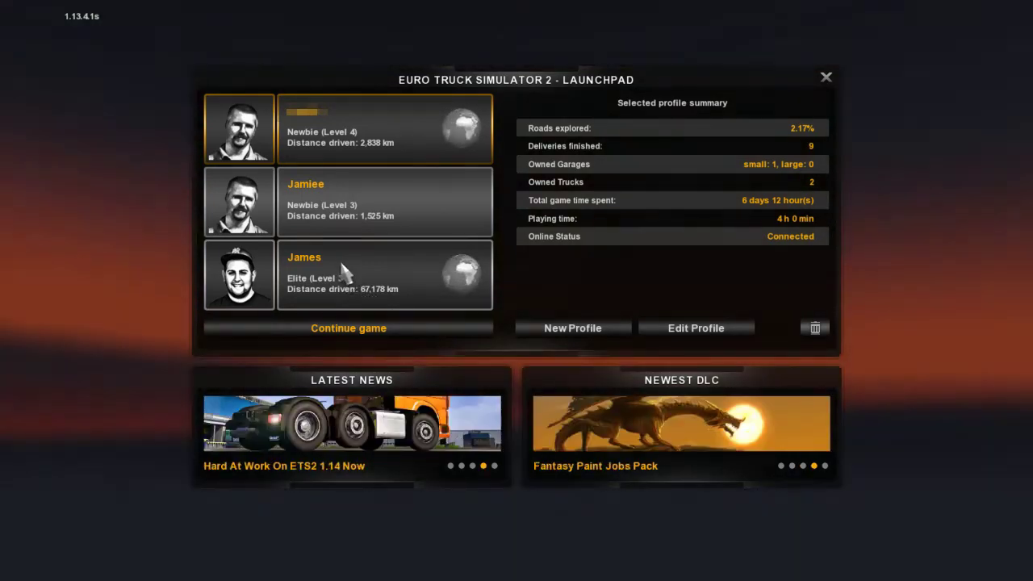
- In Euro Truck Simulator 2, edit the Elite profile so promods-def-v171.scs, promods-map-v171.scs and promods-v171.scs are active mods, and apply the profile
{"action": "left_click", "coordinate": [345, 270]}
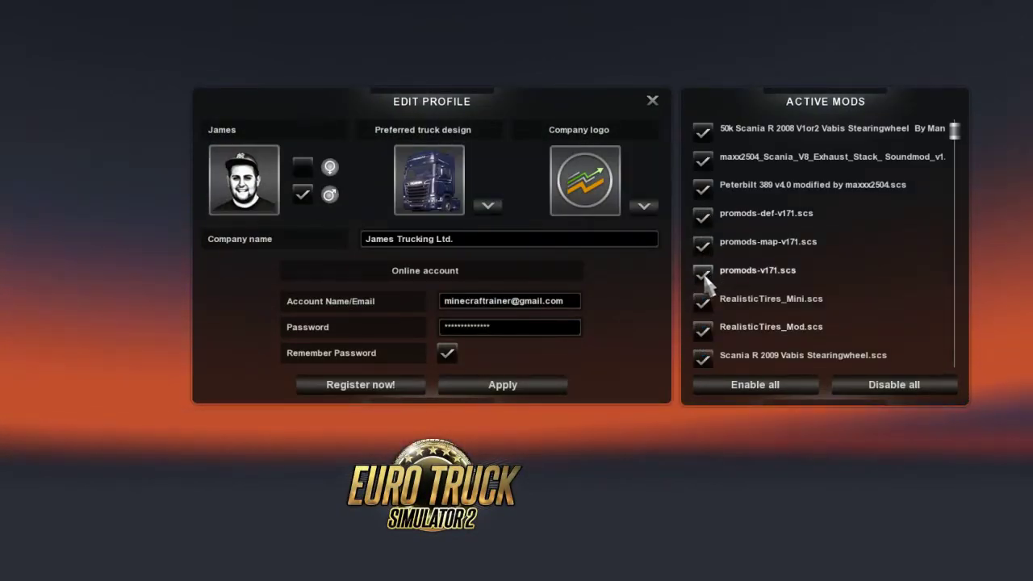
{"action": "left_click", "coordinate": [702, 215]}
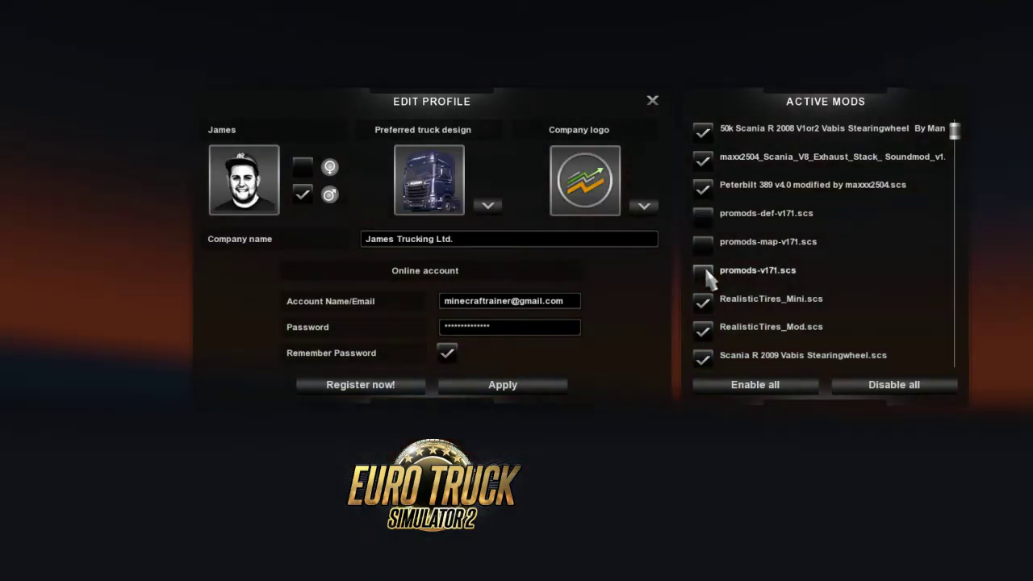
{"action": "left_click", "coordinate": [703, 244]}
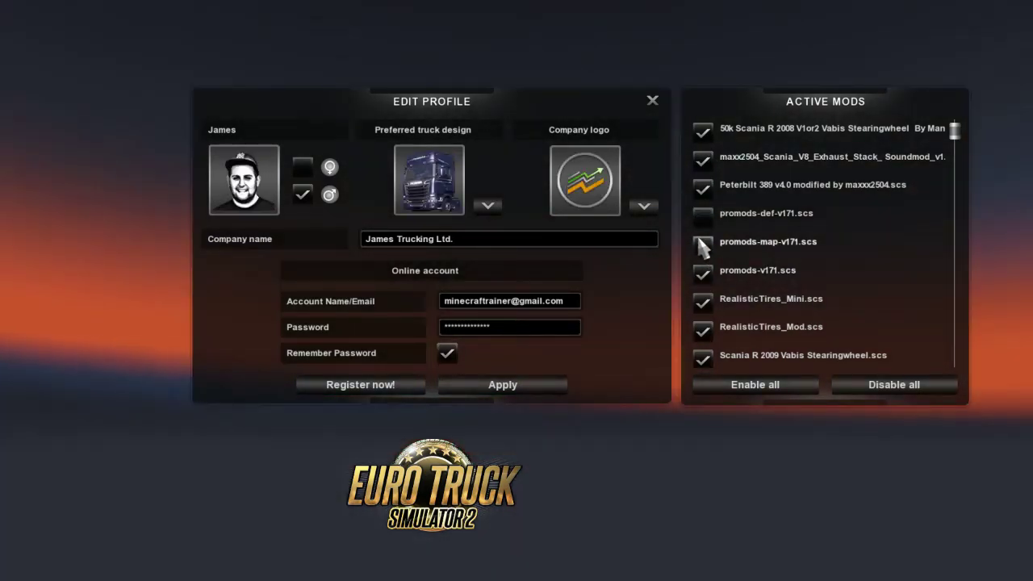
{"action": "left_click", "coordinate": [703, 244]}
{"action": "left_click", "coordinate": [702, 215]}
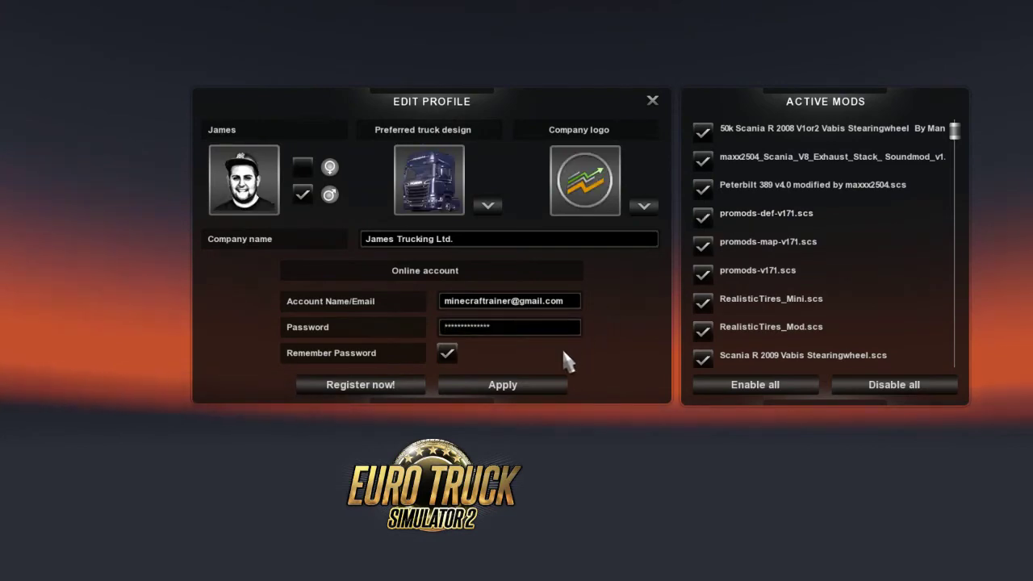
{"action": "left_click", "coordinate": [534, 384]}
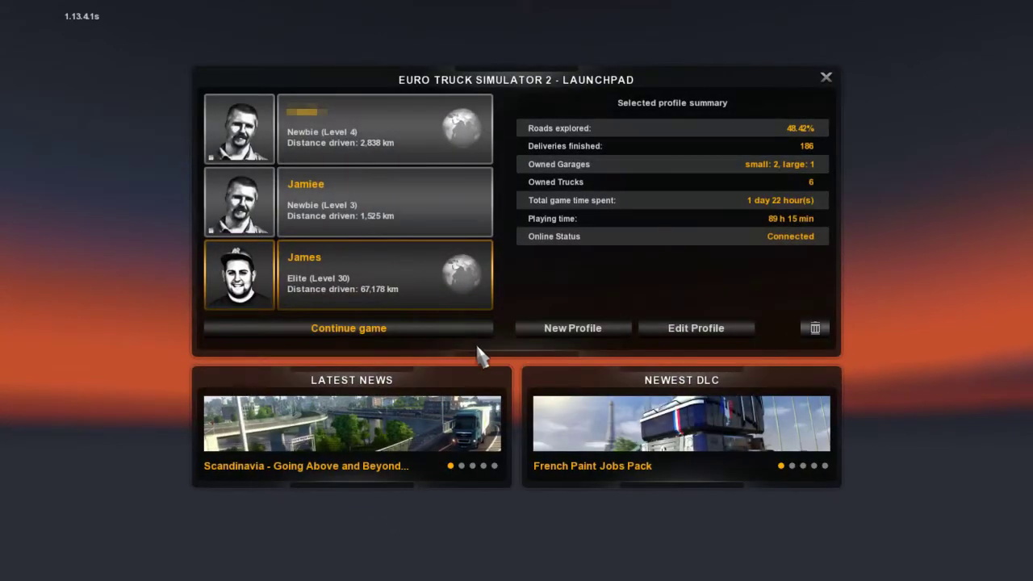
- Continue the game with the selected Elite profile and acknowledge the game change warning
{"action": "left_click", "coordinate": [444, 328]}
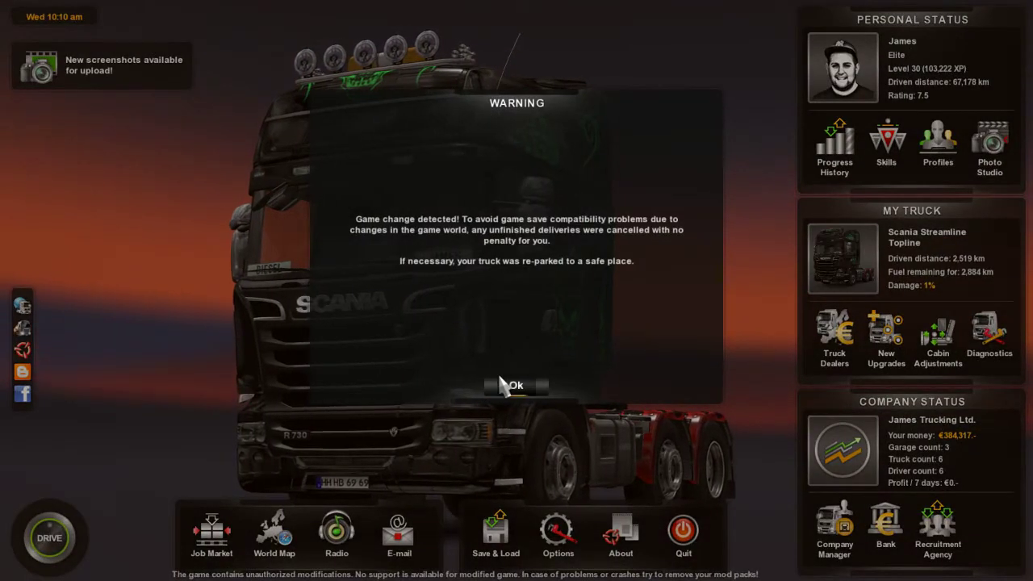
{"action": "left_click", "coordinate": [502, 386]}
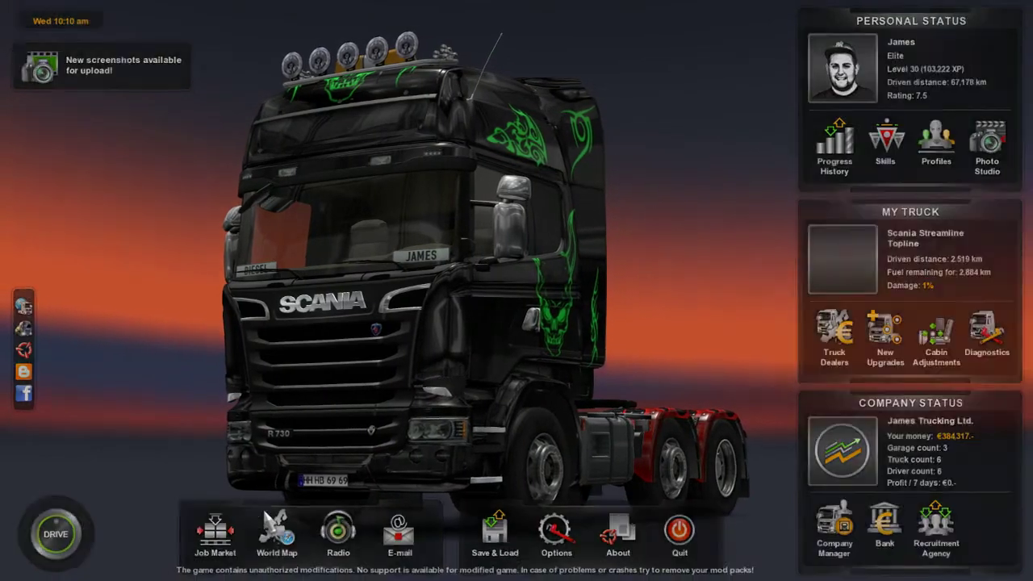
- Open the world map, examine the road network across Scandinavia, Finland and Great Britain, and close the map
{"action": "left_click", "coordinate": [268, 519]}
{"action": "scroll", "coordinate": [556, 211], "scroll_direction": "up", "scroll_amount": 3}
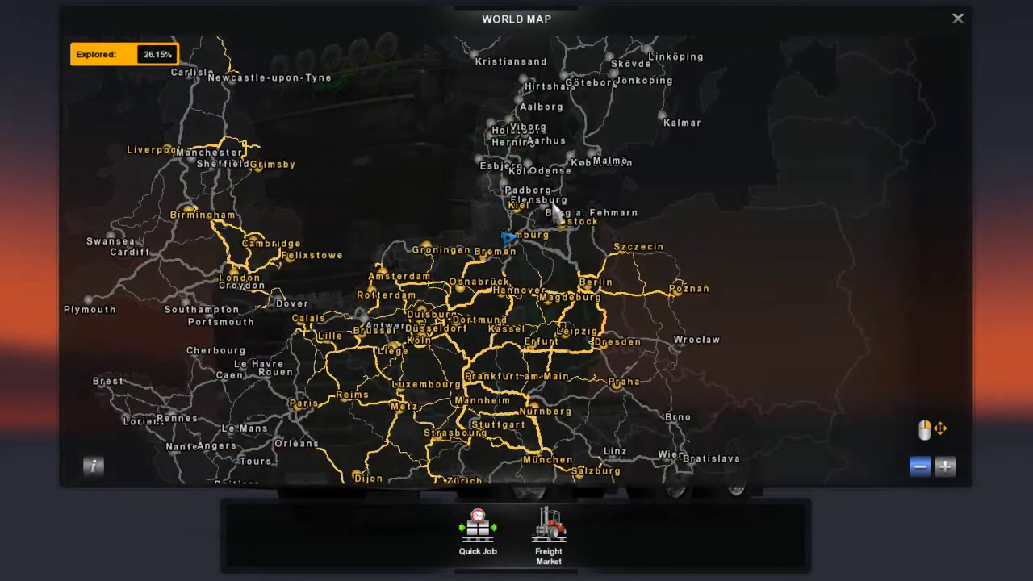
{"action": "left_click_drag", "start_coordinate": [556, 212], "coordinate": [551, 363]}
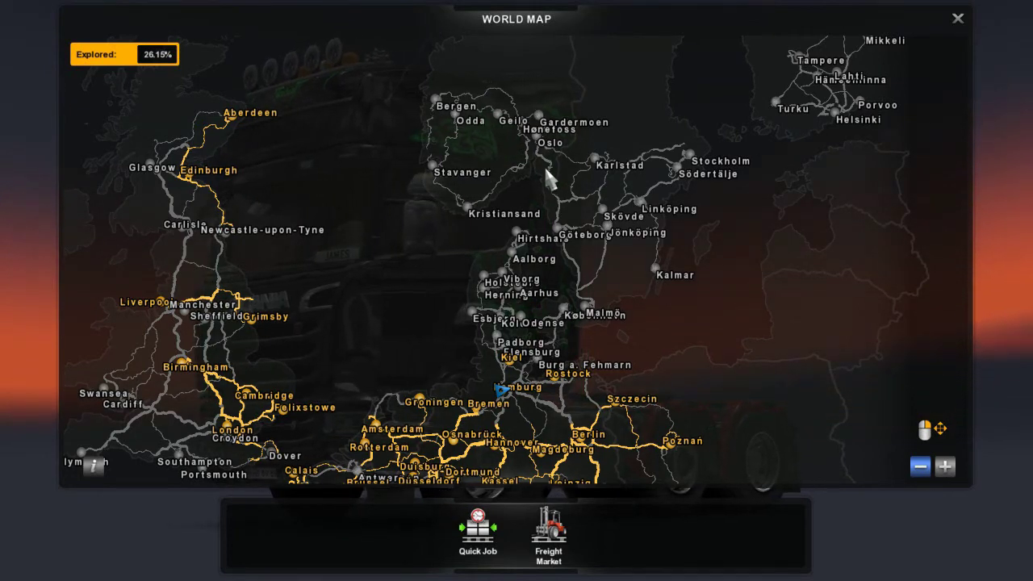
{"action": "left_click_drag", "start_coordinate": [226, 282], "coordinate": [447, 395]}
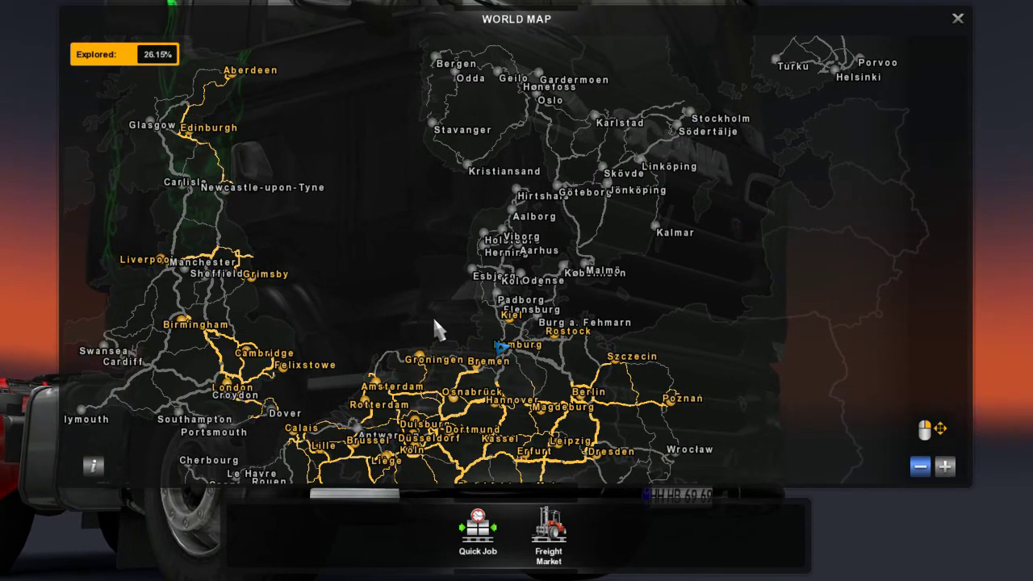
{"action": "key", "text": "Escape"}
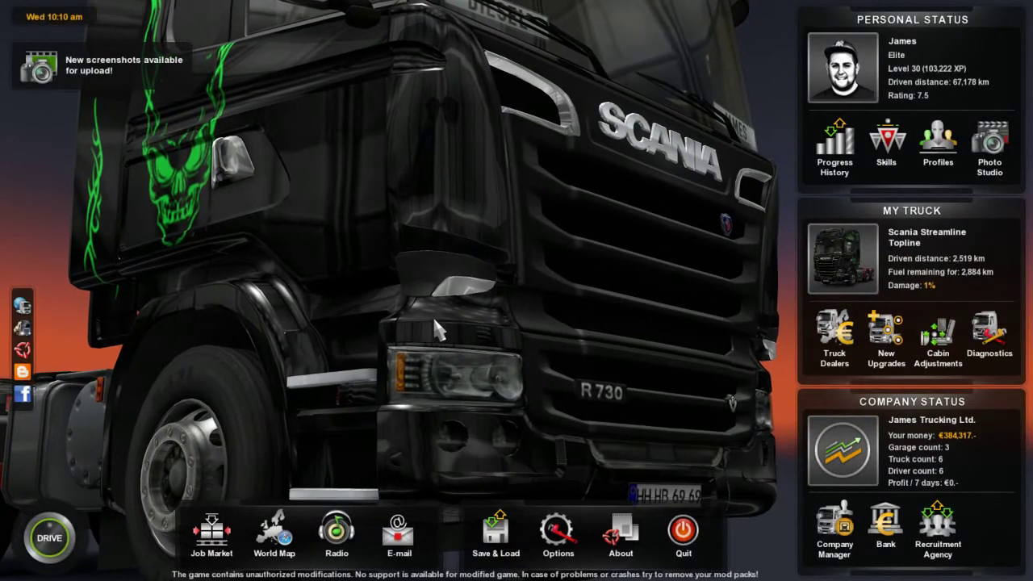